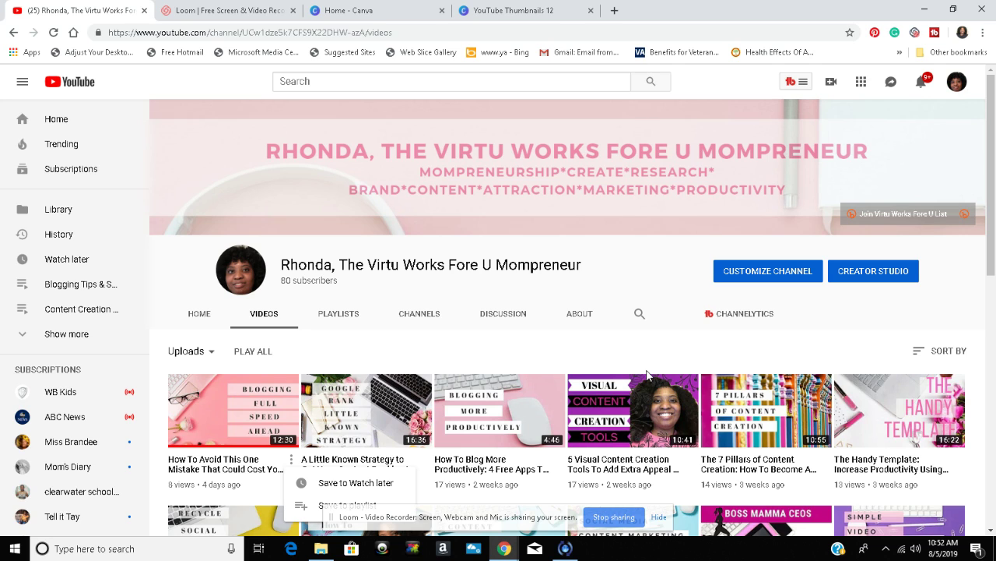
Step: Hide the screen-sharing notice and look through the full Blogging Tips & Strategies playlist
left_click(659, 517)
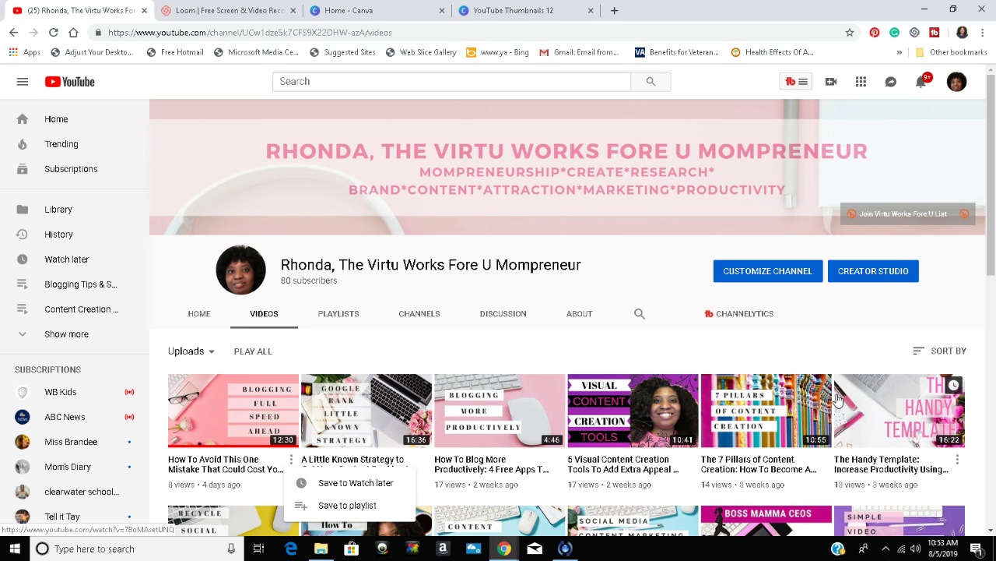
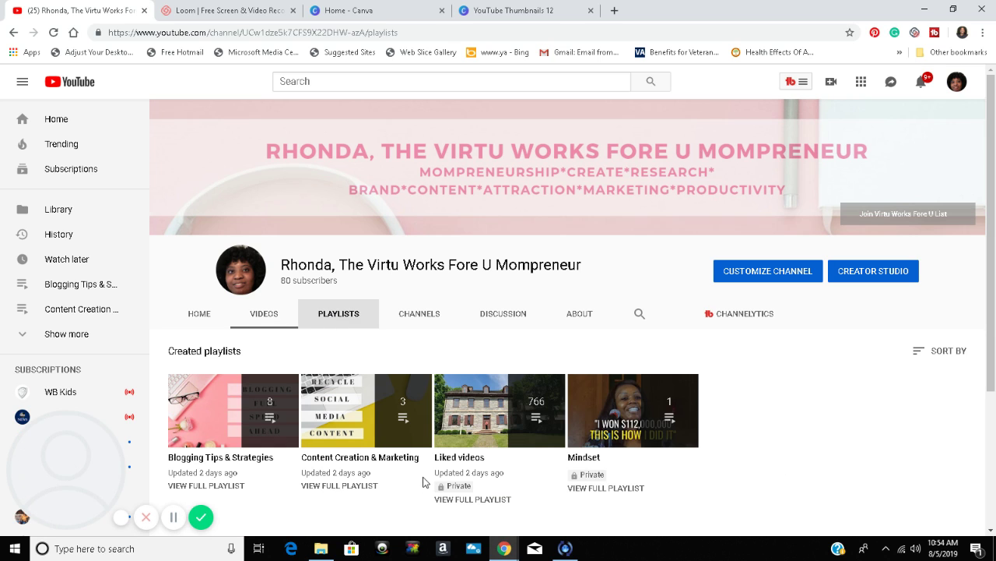
left_click(423, 484)
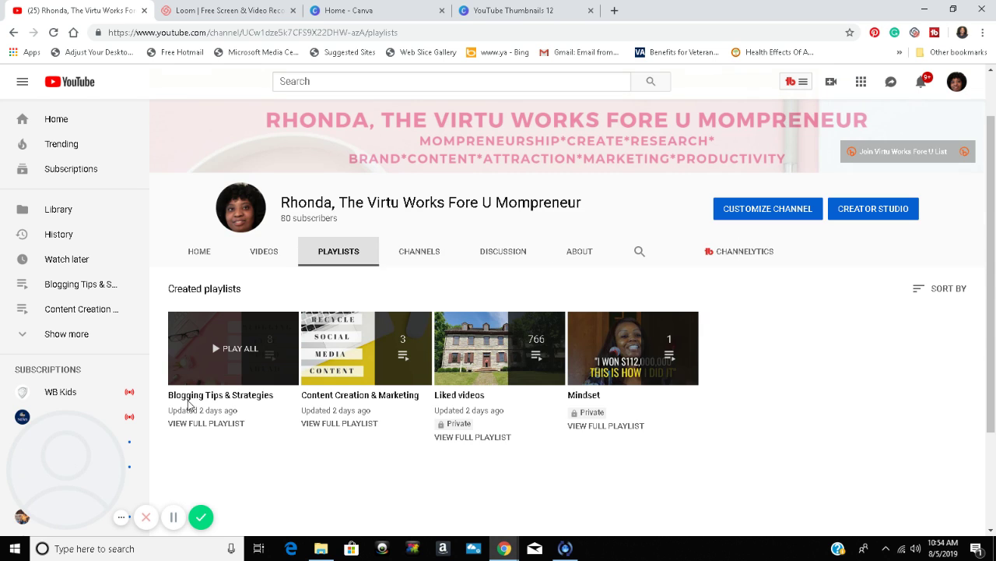
left_click(228, 424)
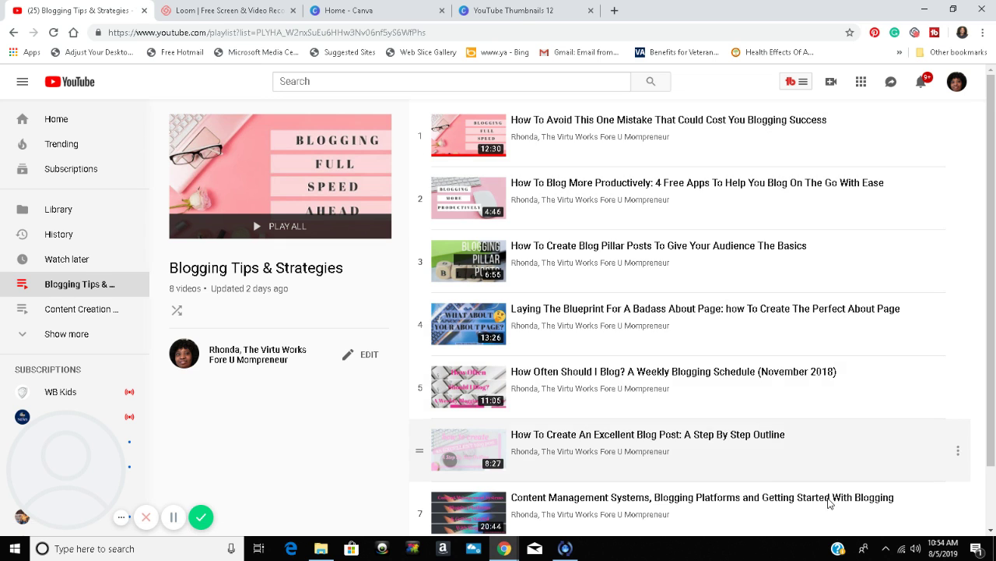
scroll(831, 505, "down", 1)
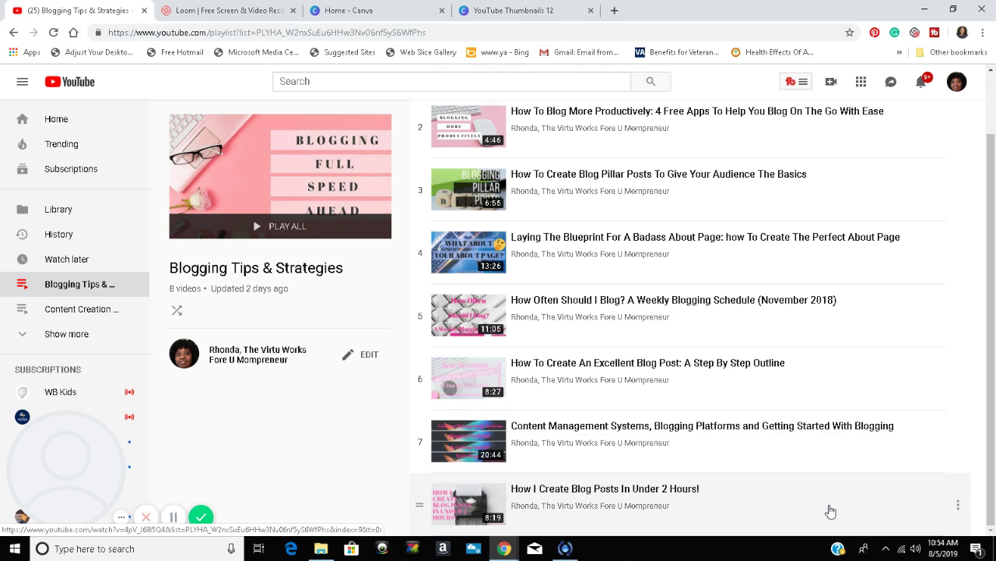
scroll(830, 511, "up", 1)
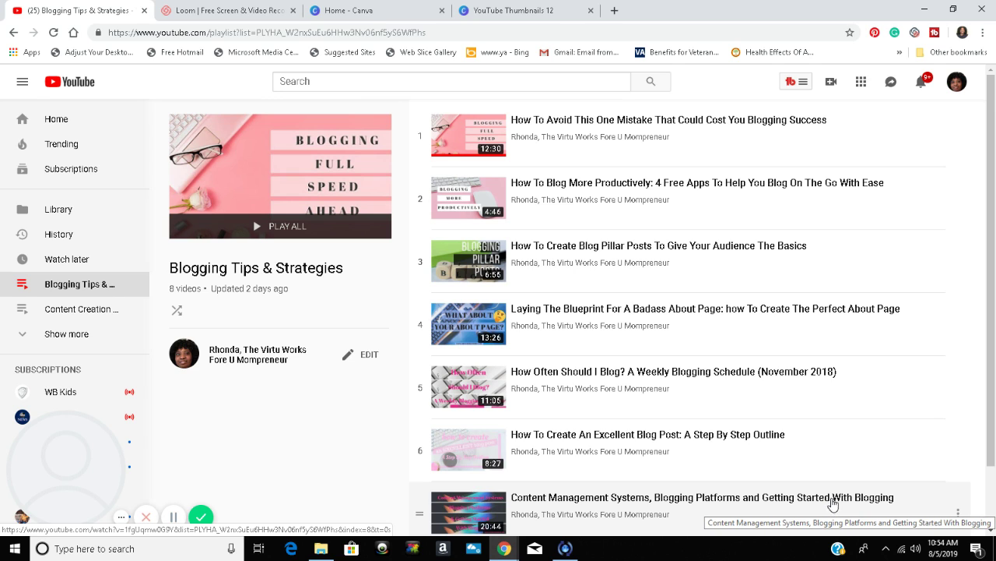
Step: Go back to the channel's playlists and view the full Content Creation & Marketing playlist
left_click(14, 33)
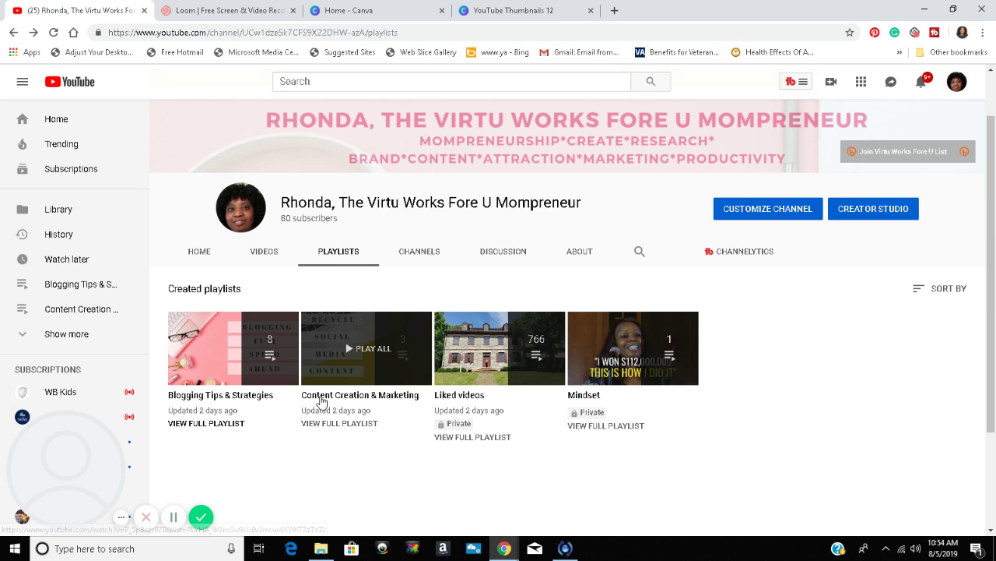
left_click(337, 429)
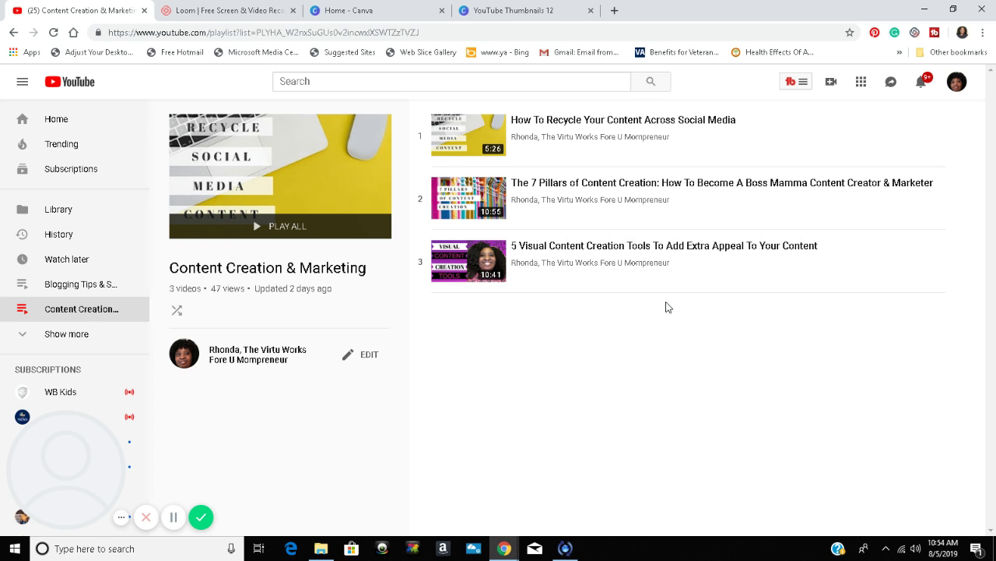
left_click(14, 32)
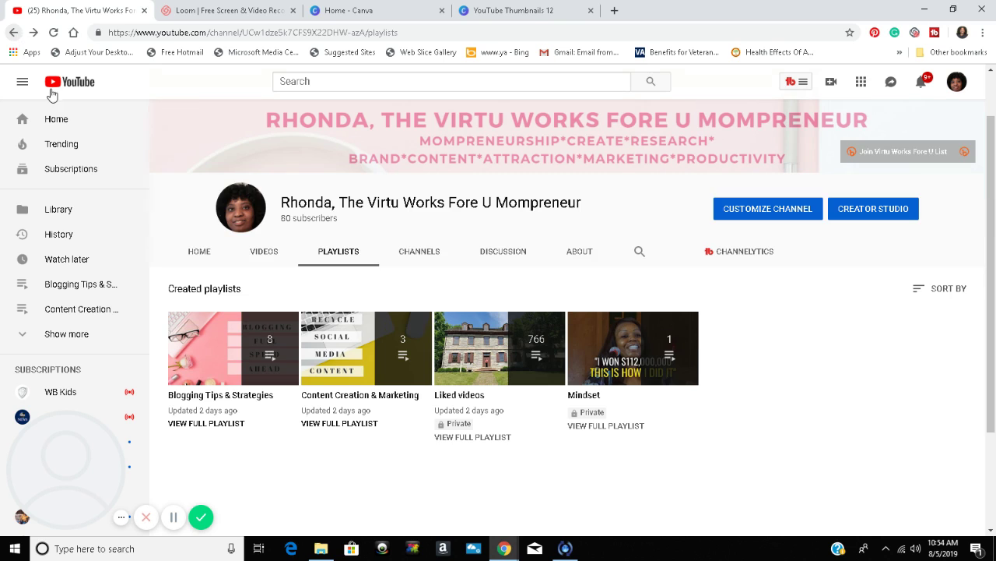
Step: Show the channel's uploaded videos and look at where the account options link to the channel
left_click(260, 257)
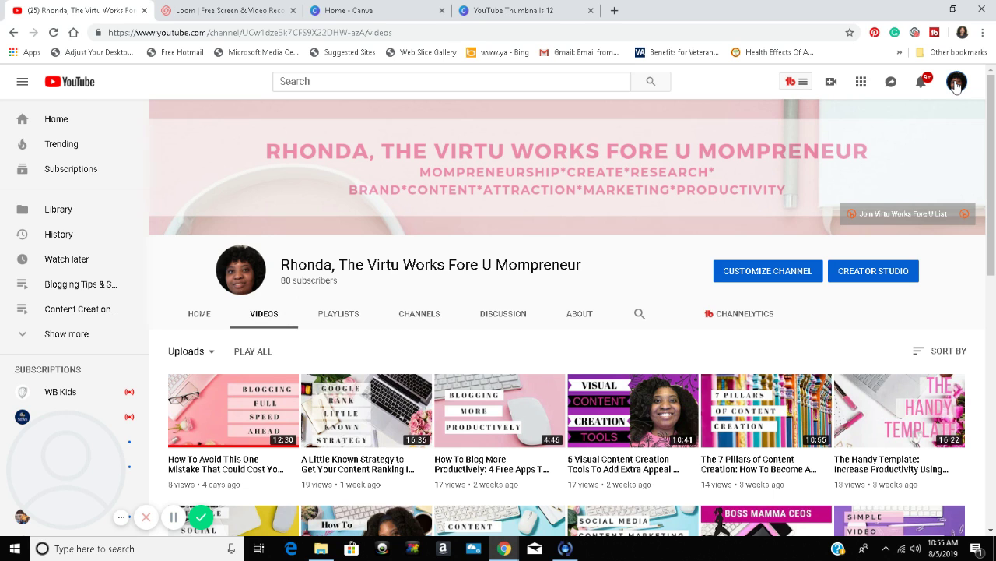
left_click(957, 86)
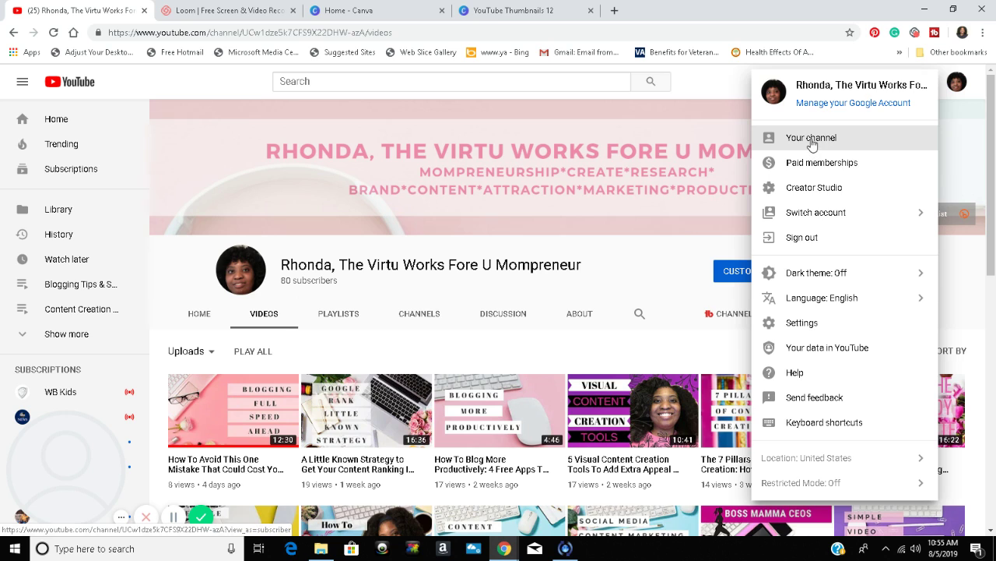
left_click(682, 355)
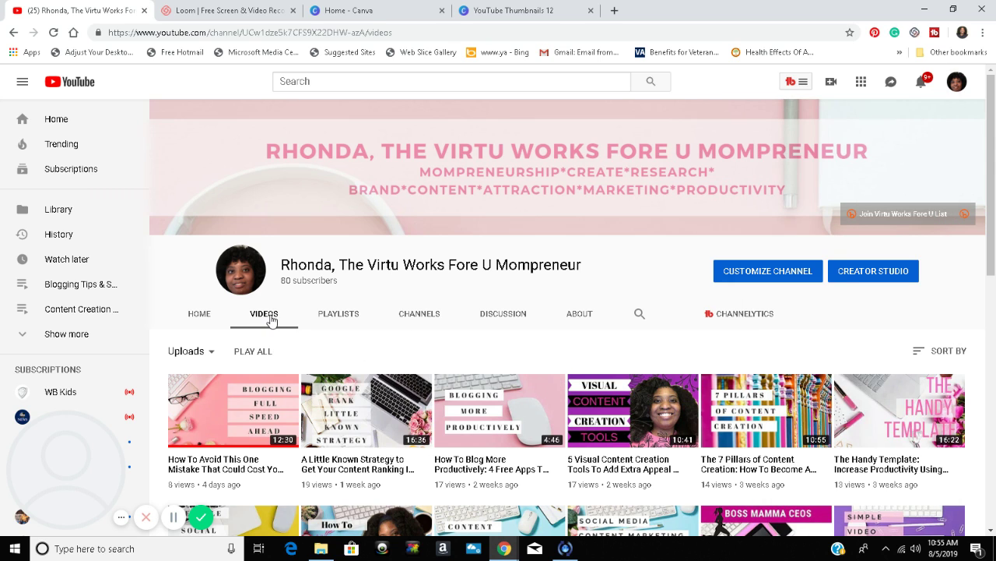
Step: Save the "How To Perform A Content Strategy Audit" video to a new public playlist named "Content Strategy"
scroll(623, 396, "down", 5)
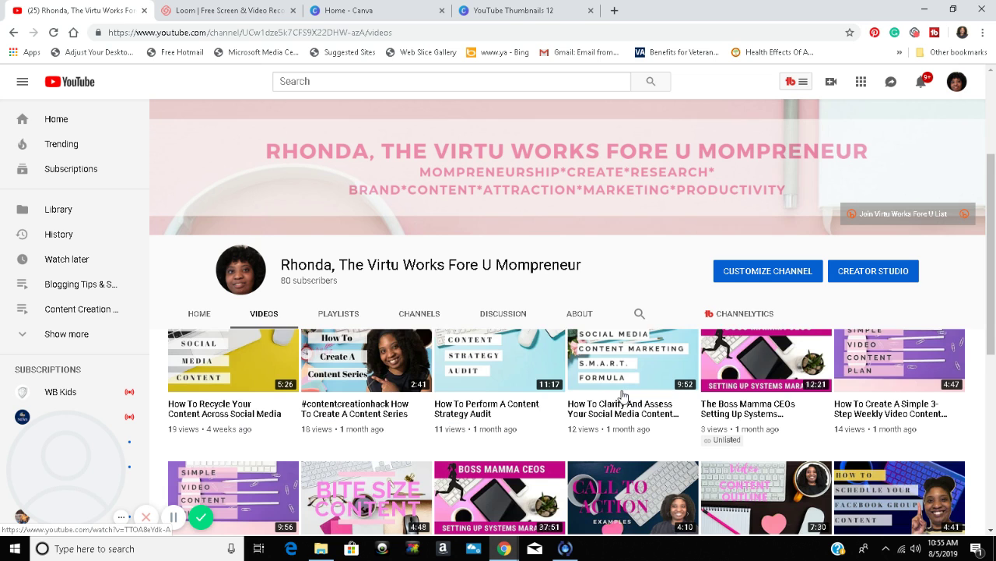
scroll(623, 397, "down", 4)
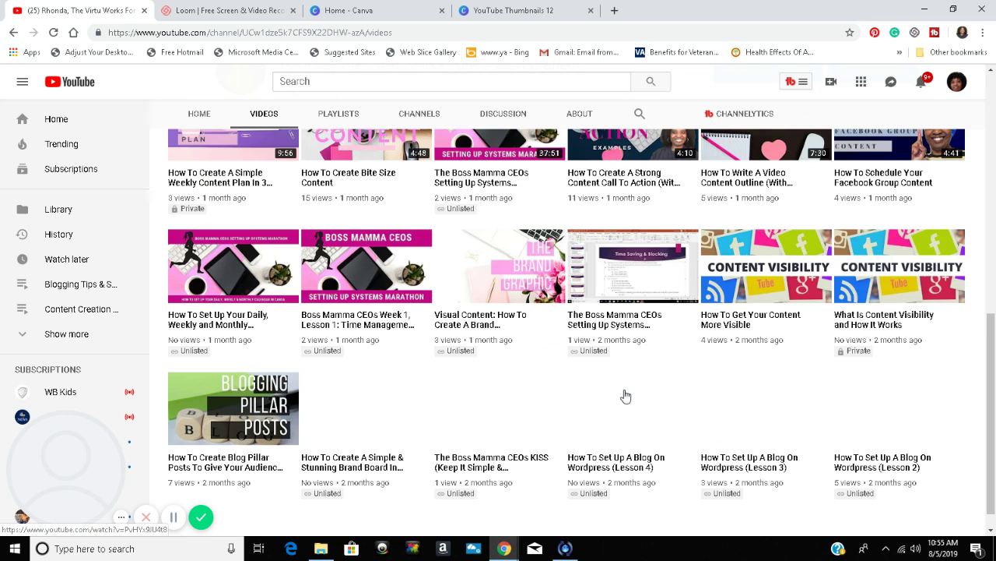
scroll(626, 397, "up", 5)
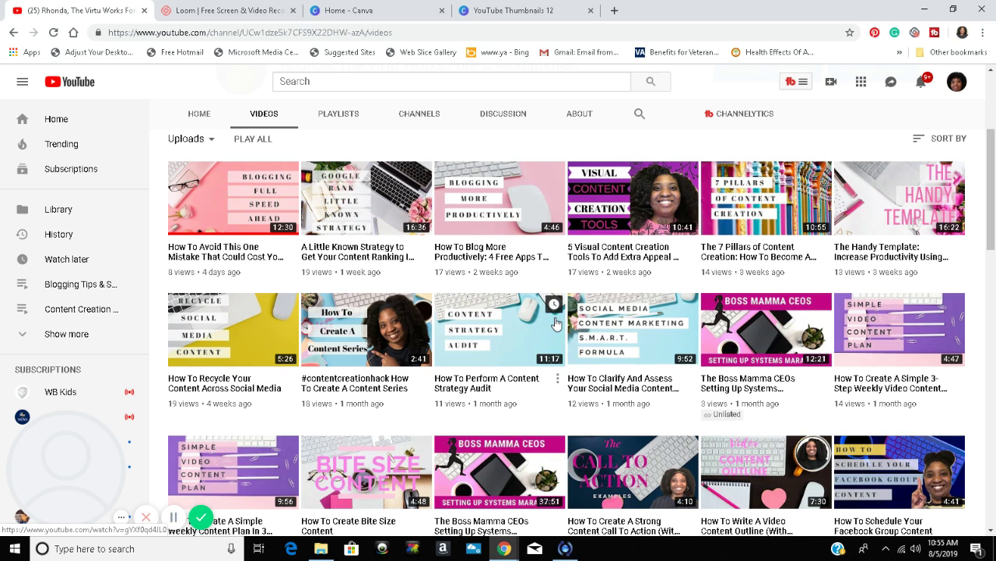
left_click(558, 382)
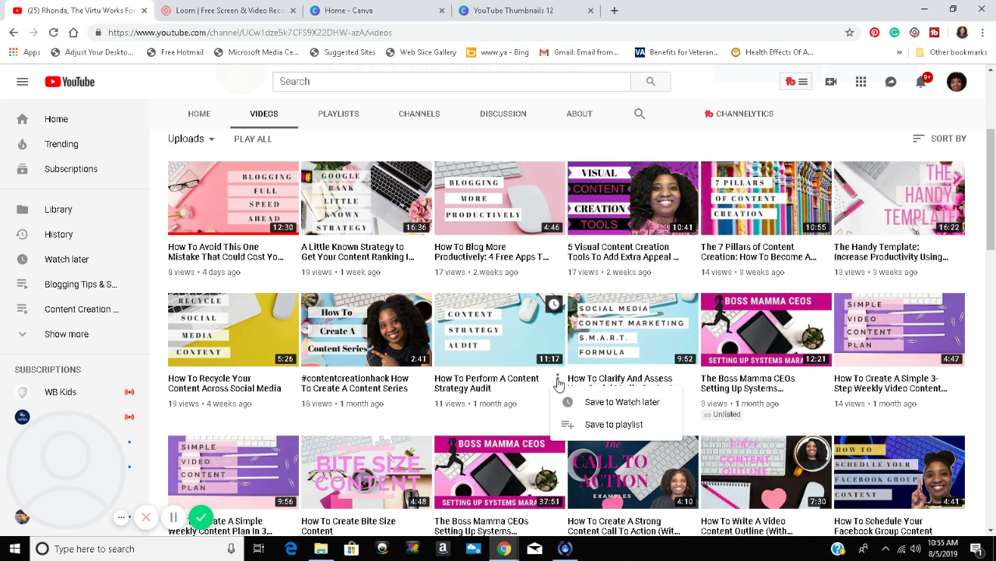
left_click(601, 424)
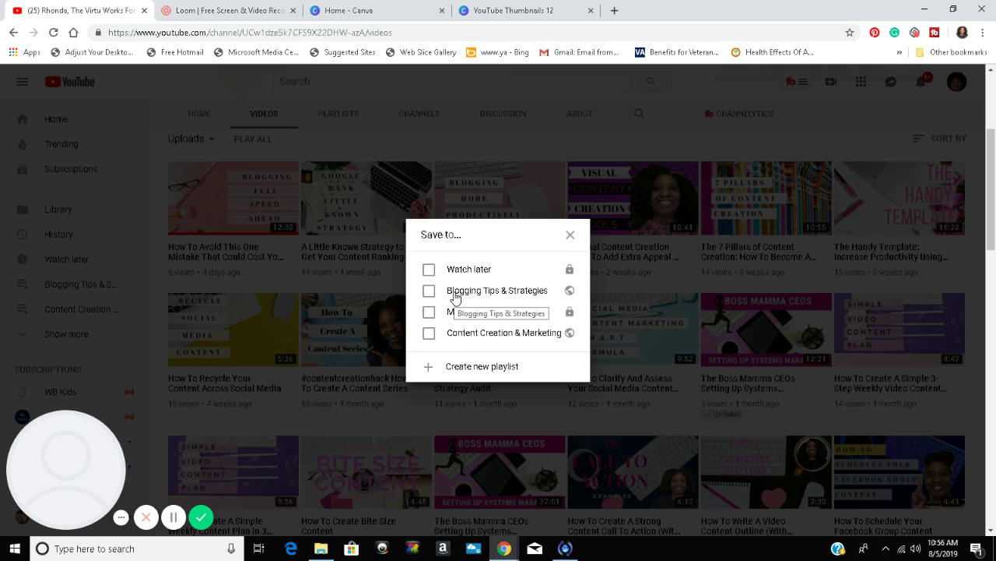
left_click(458, 372)
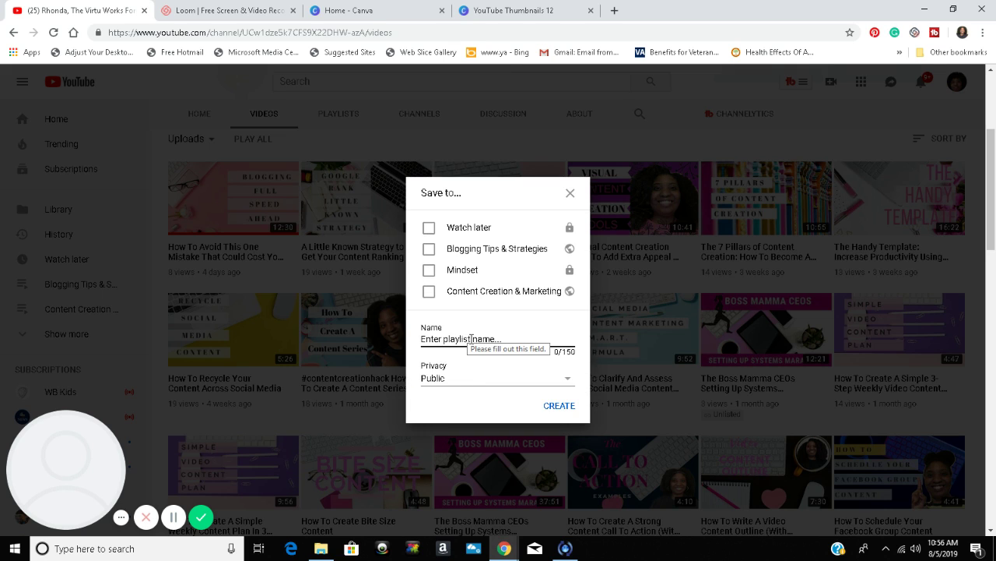
type("Content Strategy")
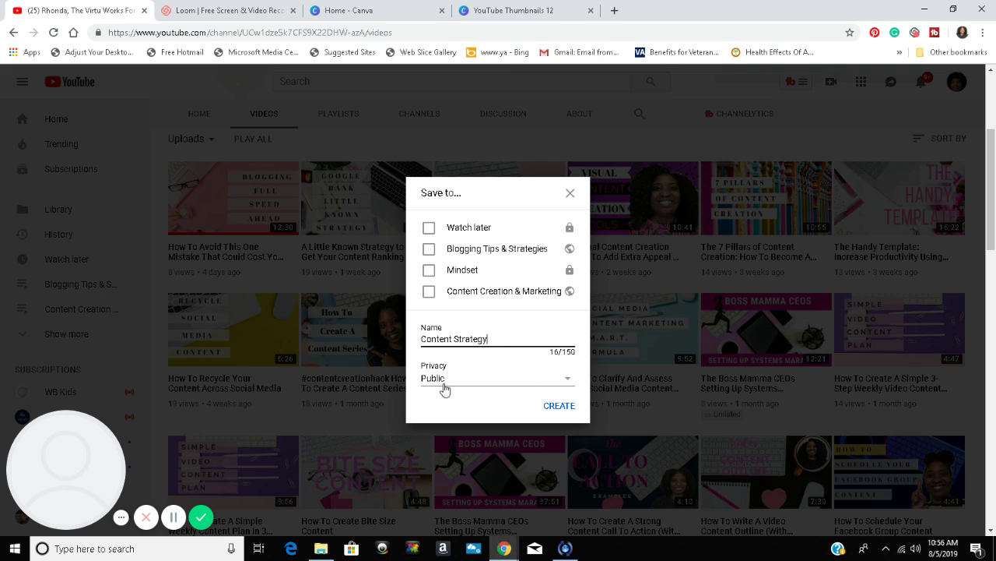
left_click(566, 413)
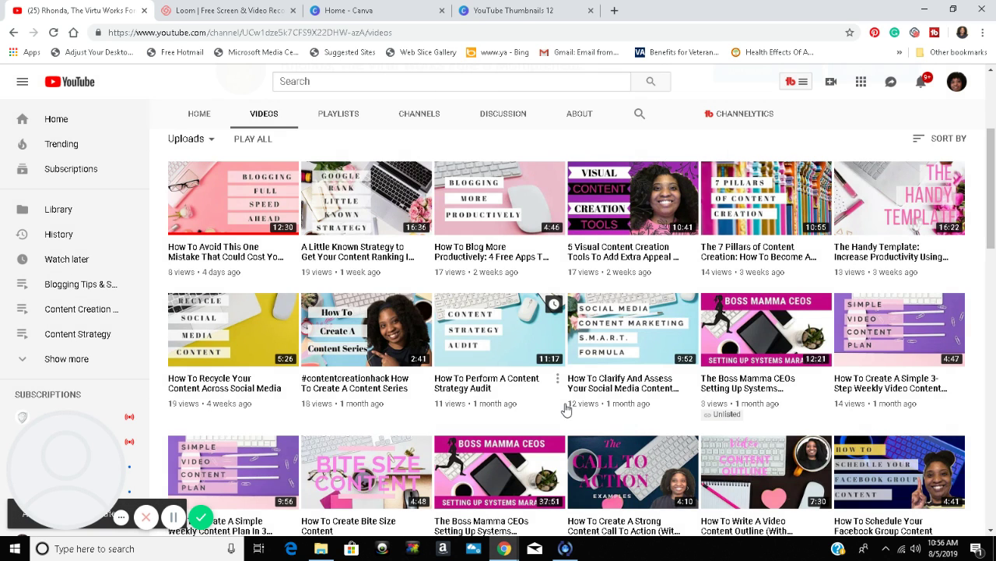
Step: Check the contents of the new Content Strategy playlist and return to the channel's playlists
left_click(352, 117)
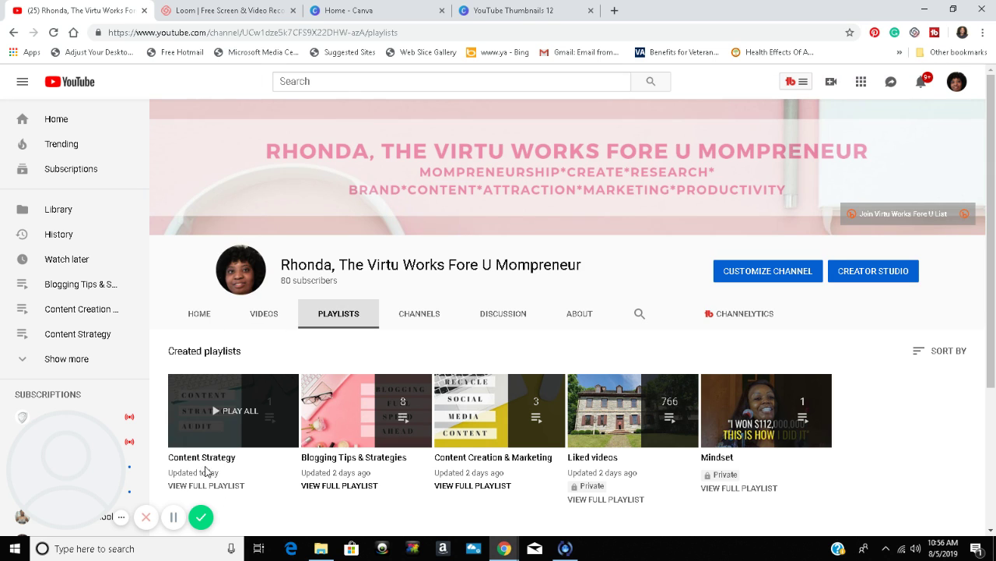
left_click(238, 487)
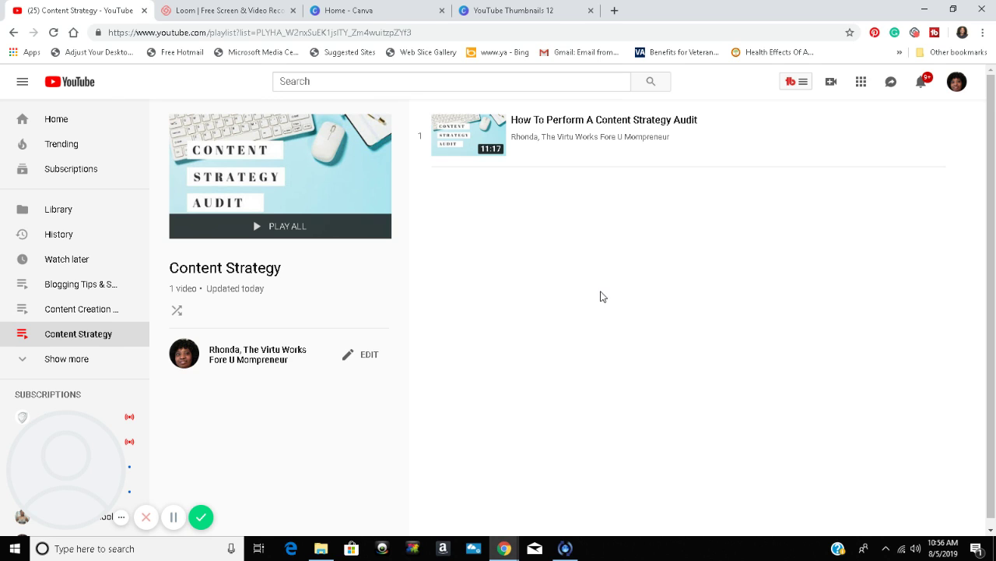
left_click(14, 35)
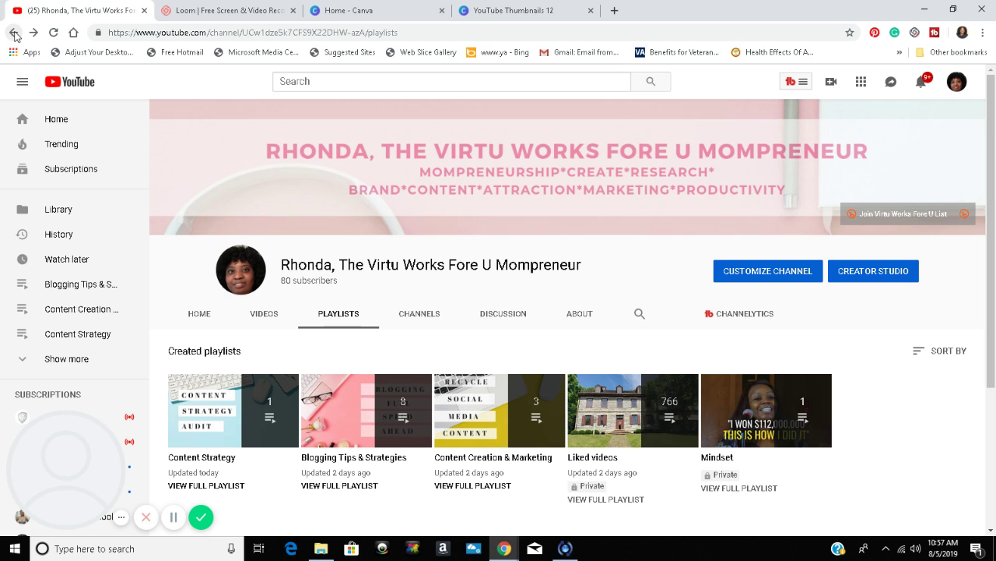
Step: Add the uploaded video "How To Write A Video Content Outline (With Examples)" to the Content Strategy playlist
left_click(272, 319)
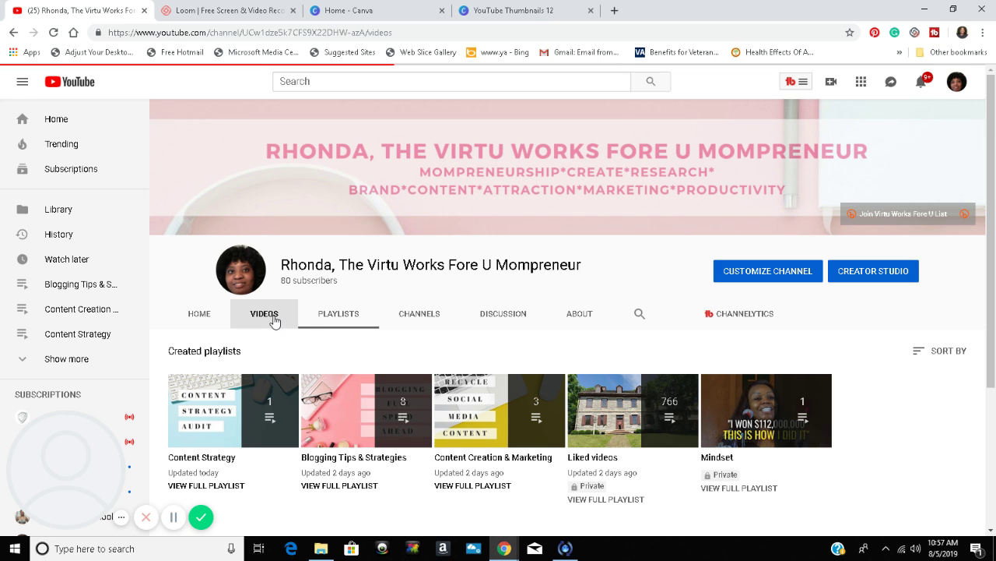
scroll(732, 467, "down", 3)
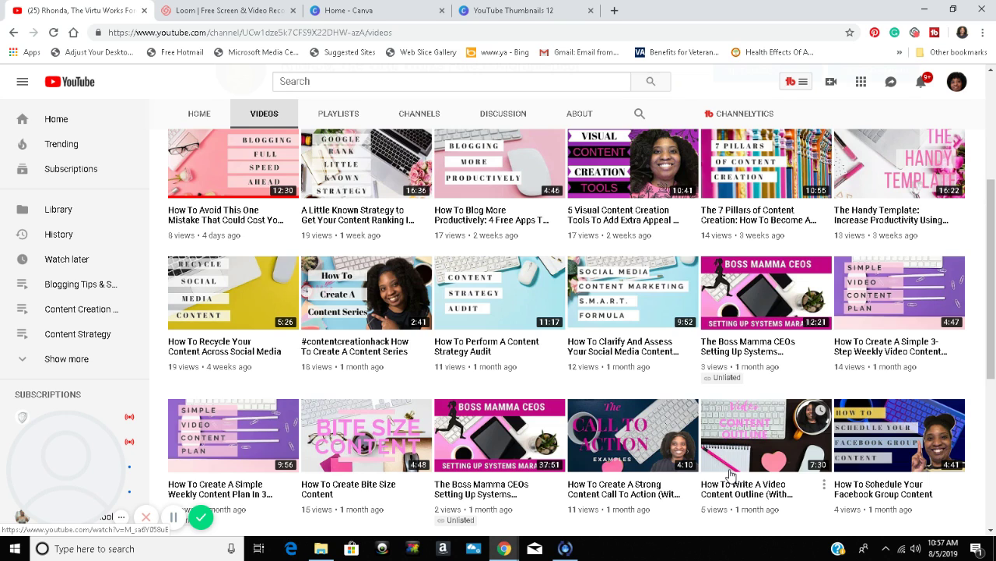
scroll(730, 474, "down", 1)
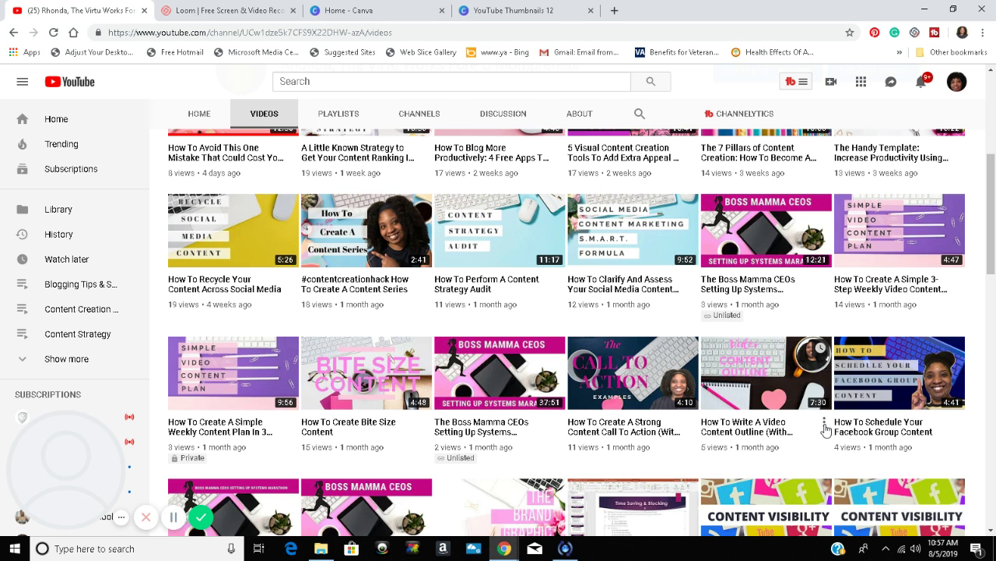
left_click(825, 426)
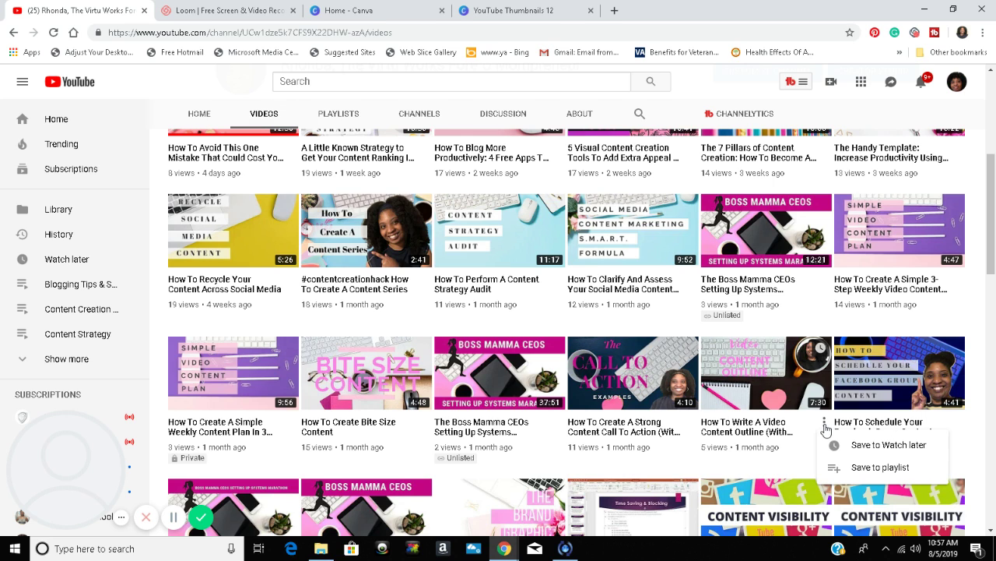
left_click(870, 468)
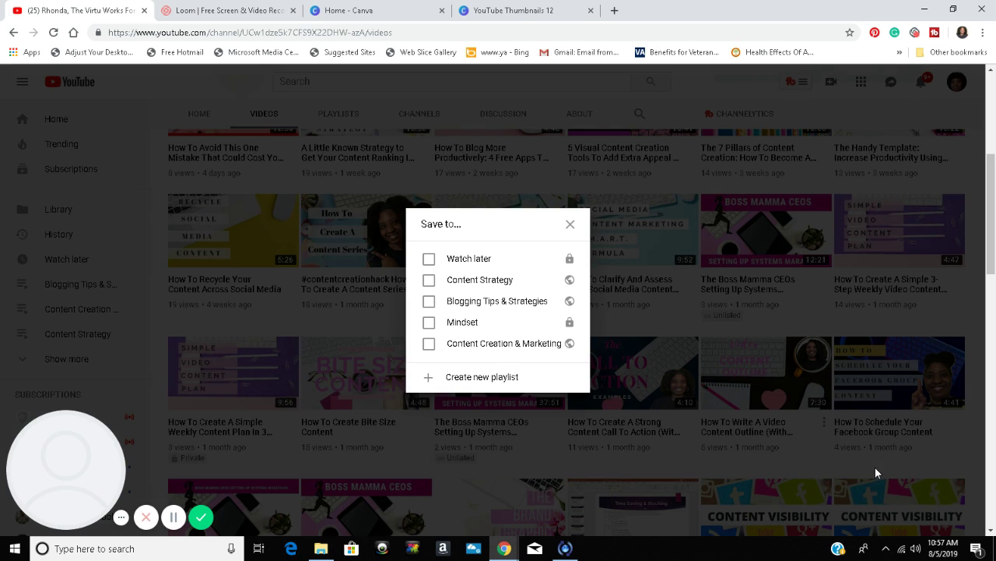
left_click(430, 280)
left_click(570, 225)
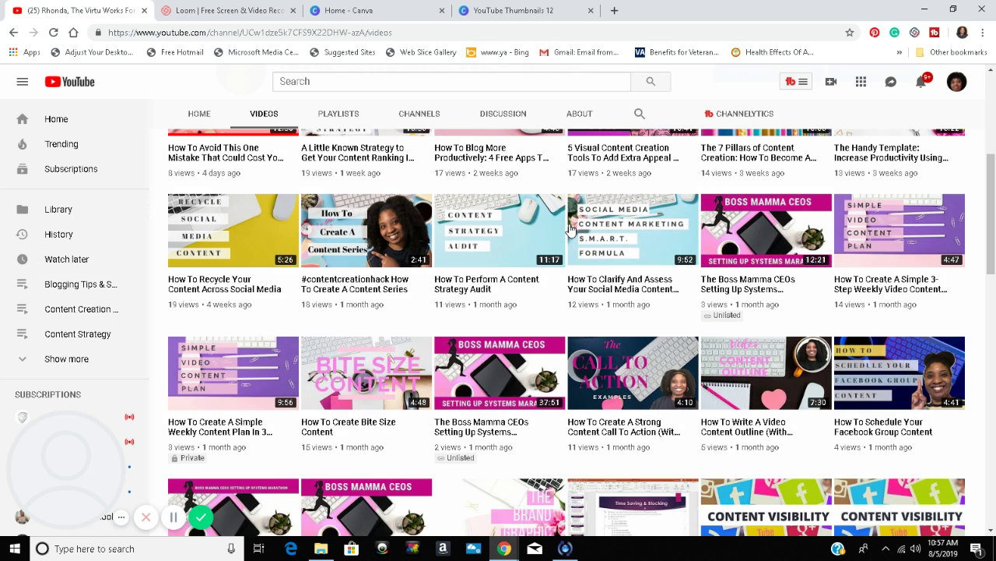
Step: Review the full Content Strategy playlist with the added outline video and return to the playlists overview
left_click(331, 115)
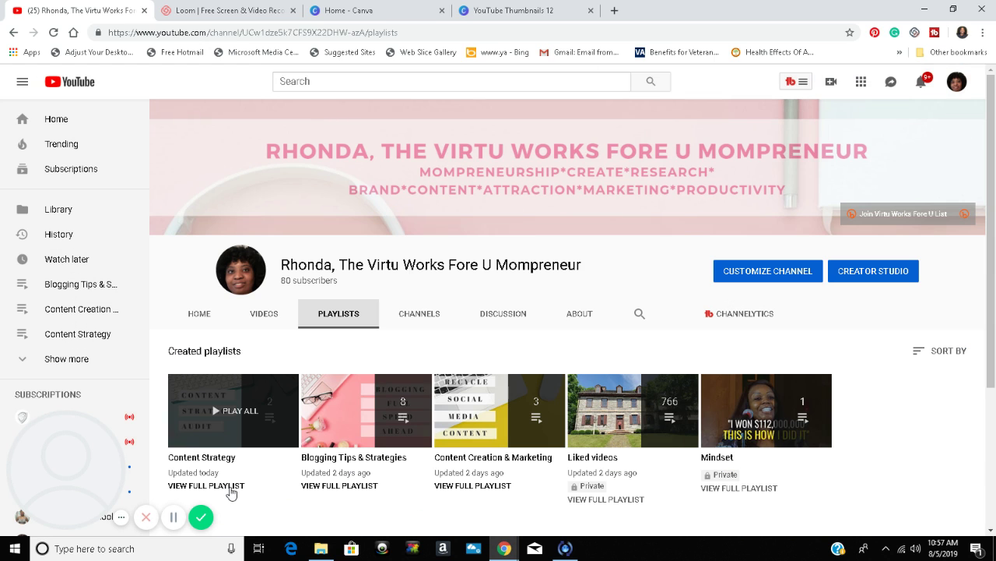
left_click(230, 488)
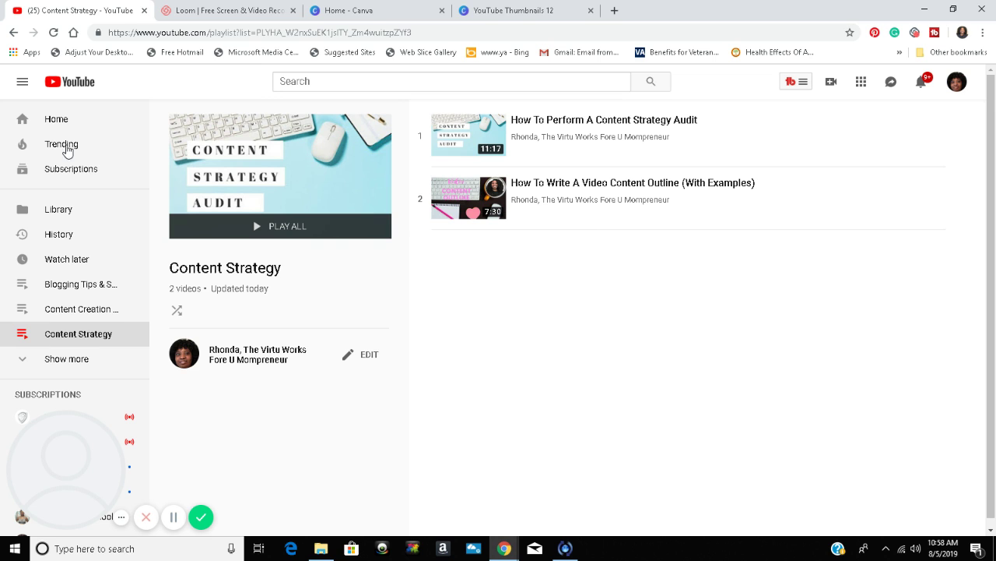
left_click(11, 34)
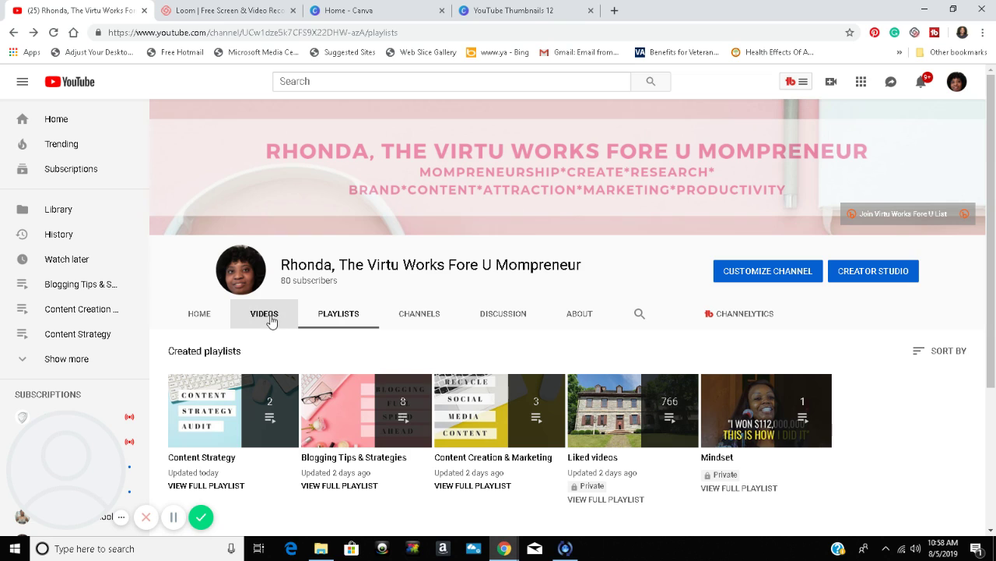
Step: Add the uploaded video "How To Create Bite Size Content" to the Content Strategy playlist
left_click(270, 320)
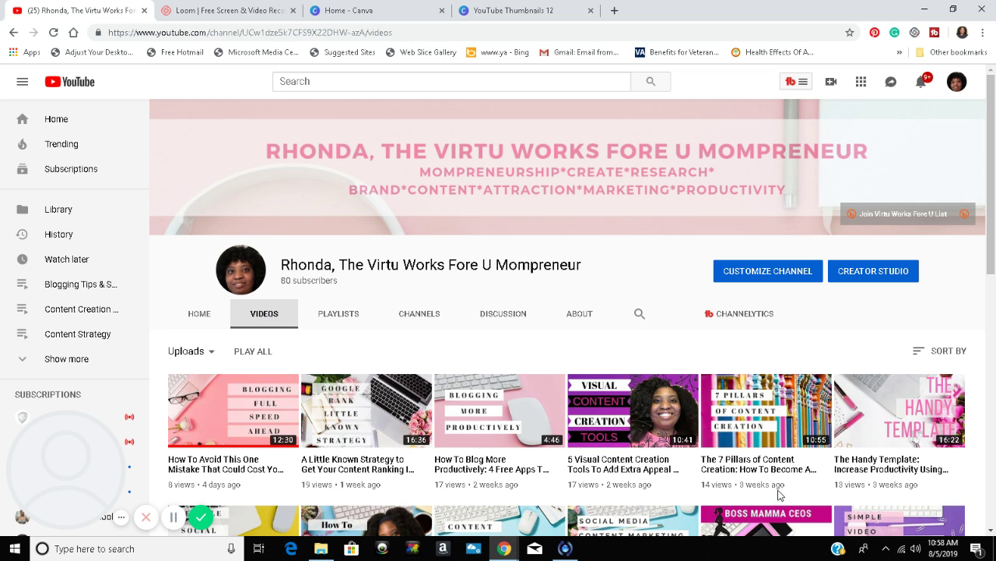
scroll(779, 495, "down", 3)
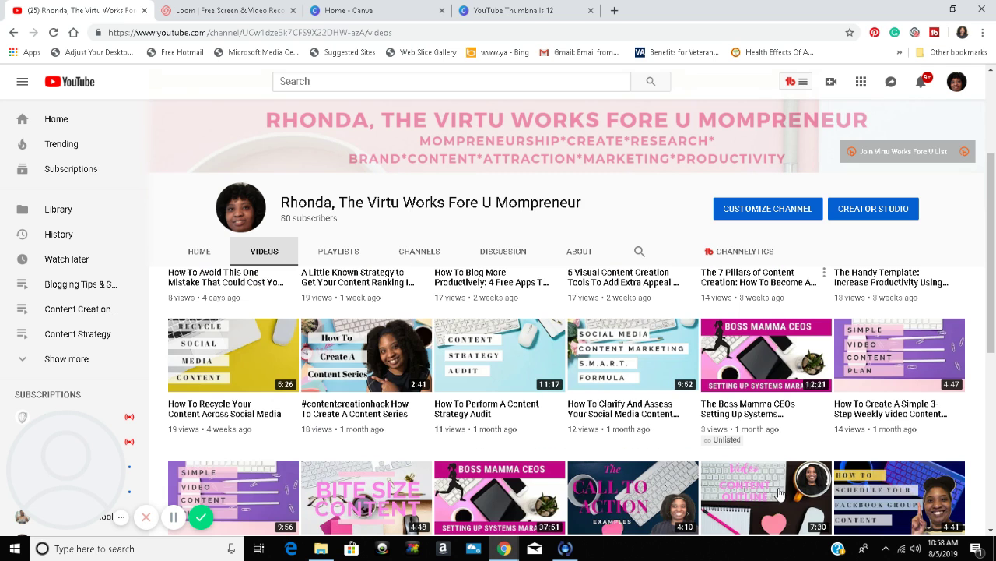
scroll(779, 492, "down", 2)
scroll(782, 494, "down", 1)
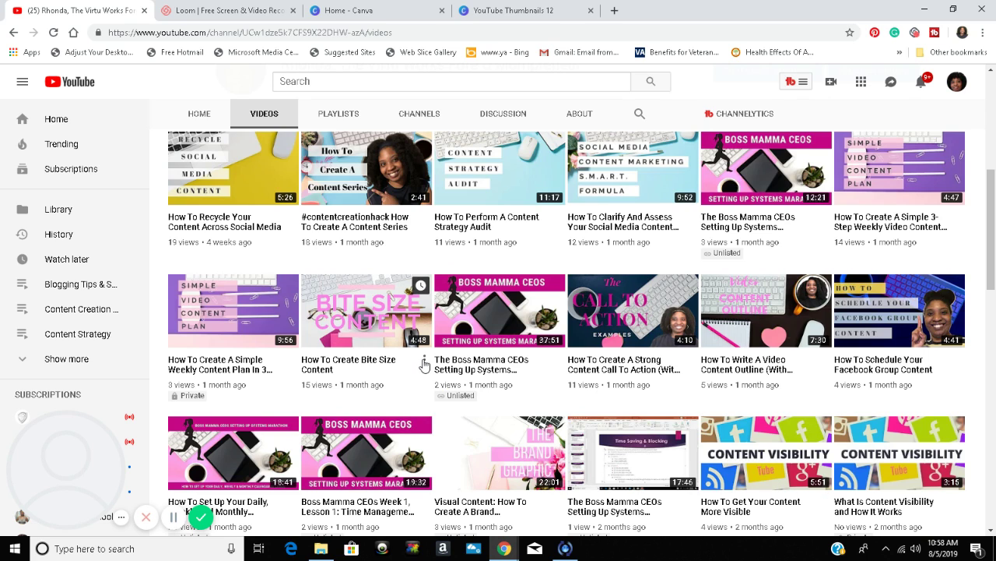
left_click(425, 363)
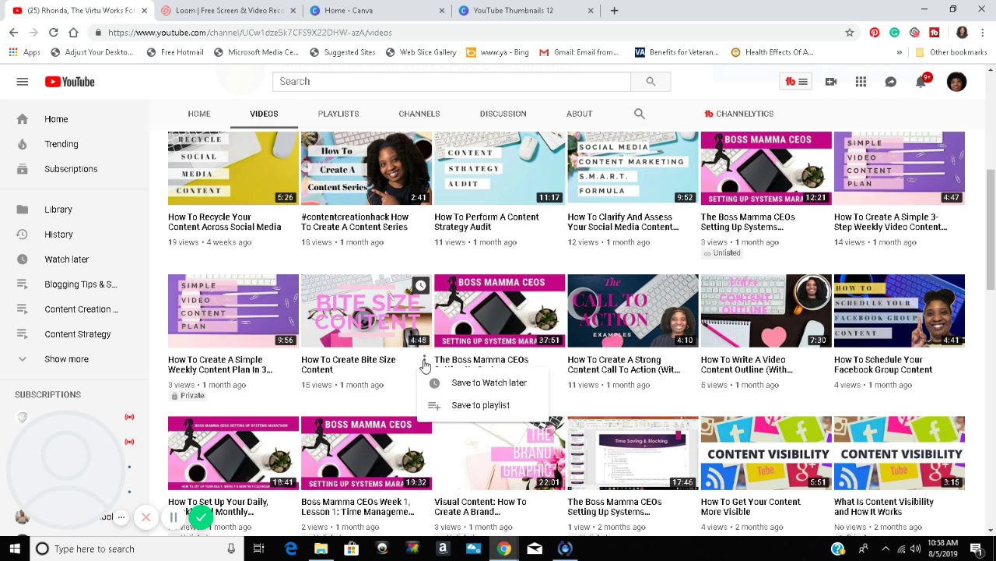
left_click(479, 408)
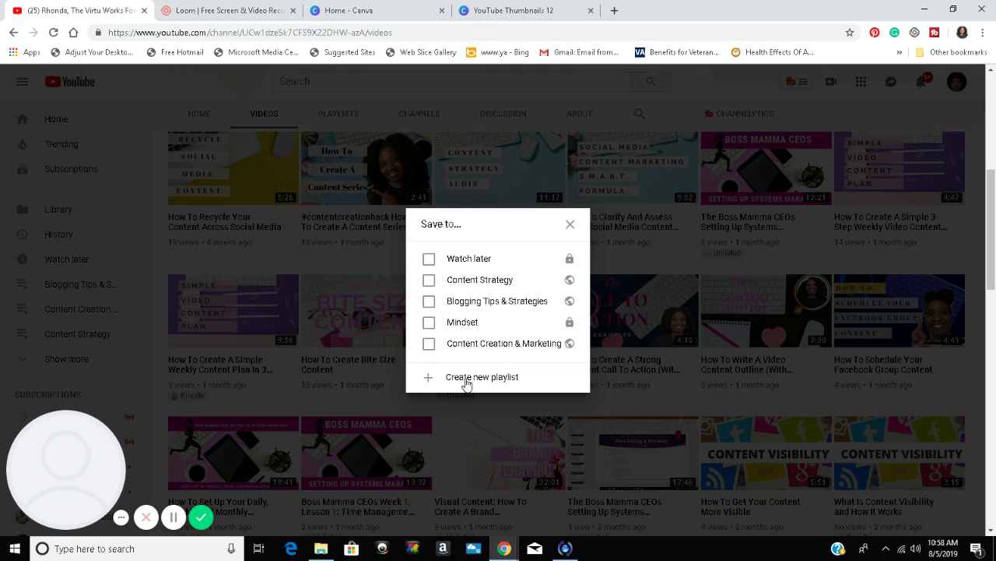
left_click(430, 281)
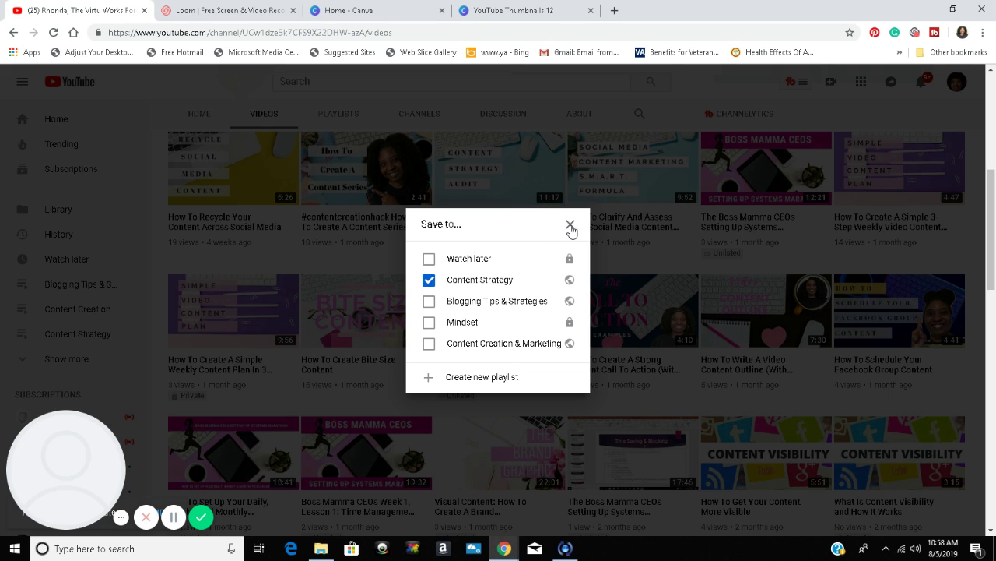
left_click(571, 226)
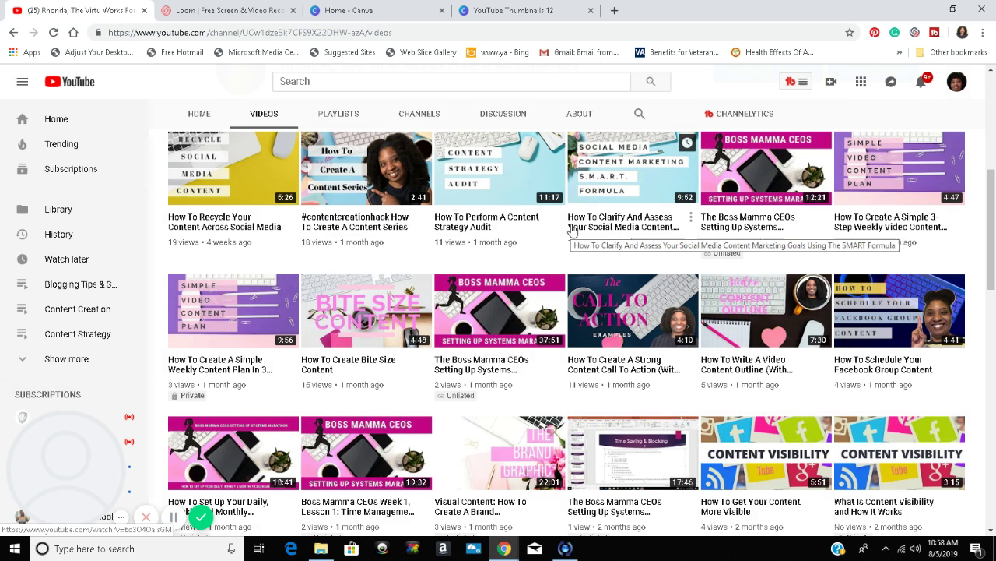
Step: Check the video list of the full Content Strategy playlist, return to the channel's created playlists and dismiss the browser notification
left_click(341, 114)
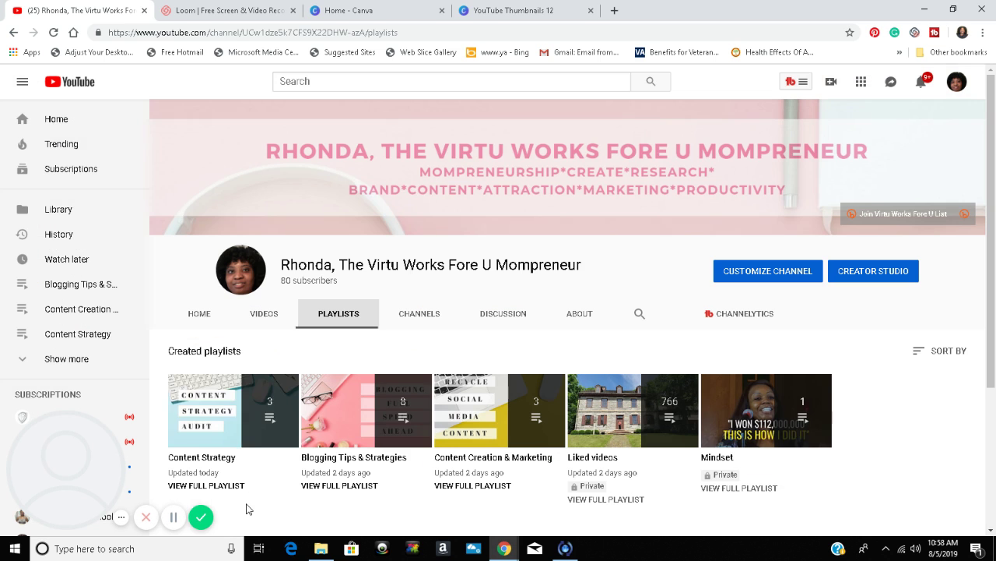
left_click(216, 489)
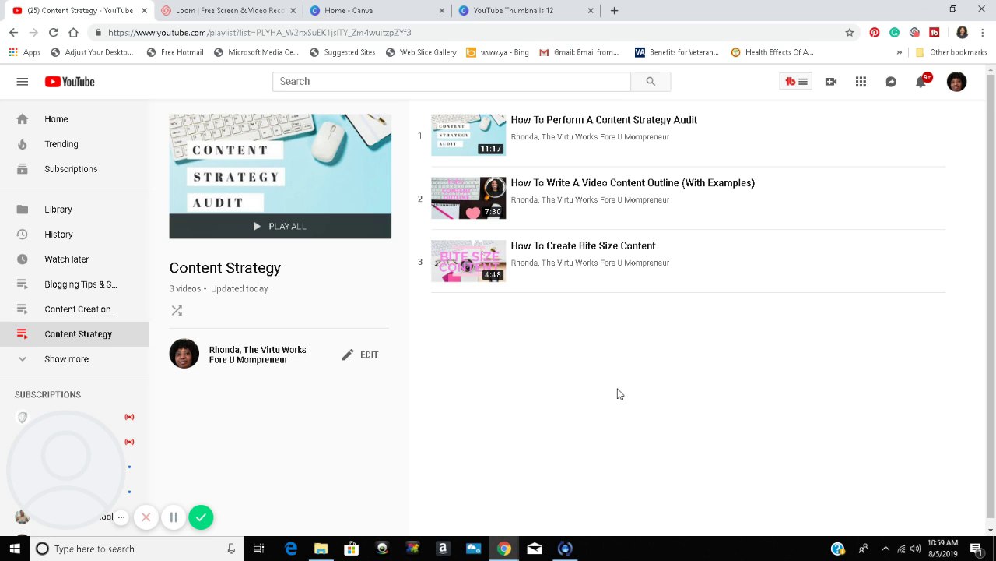
left_click(13, 33)
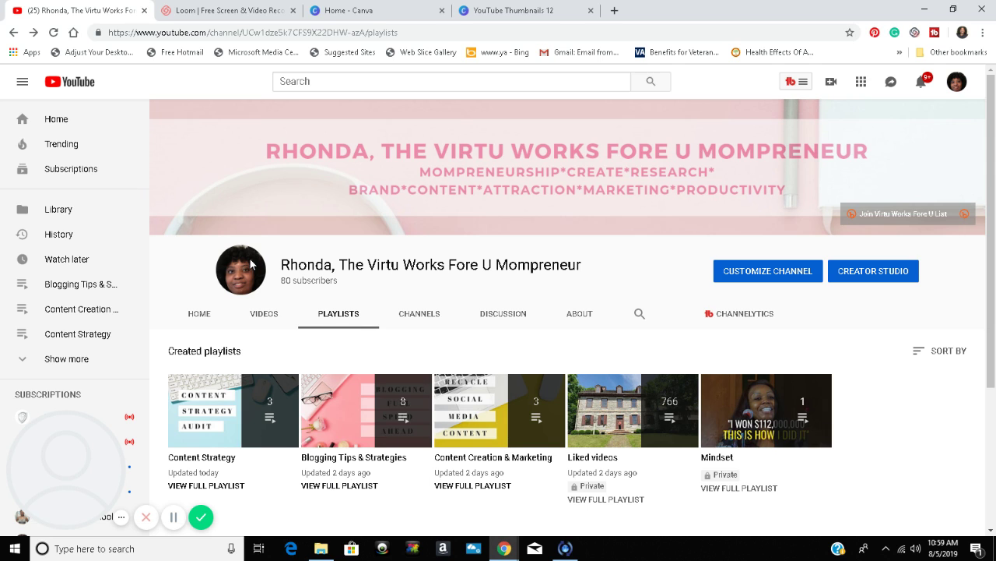
scroll(373, 515, "down", 2)
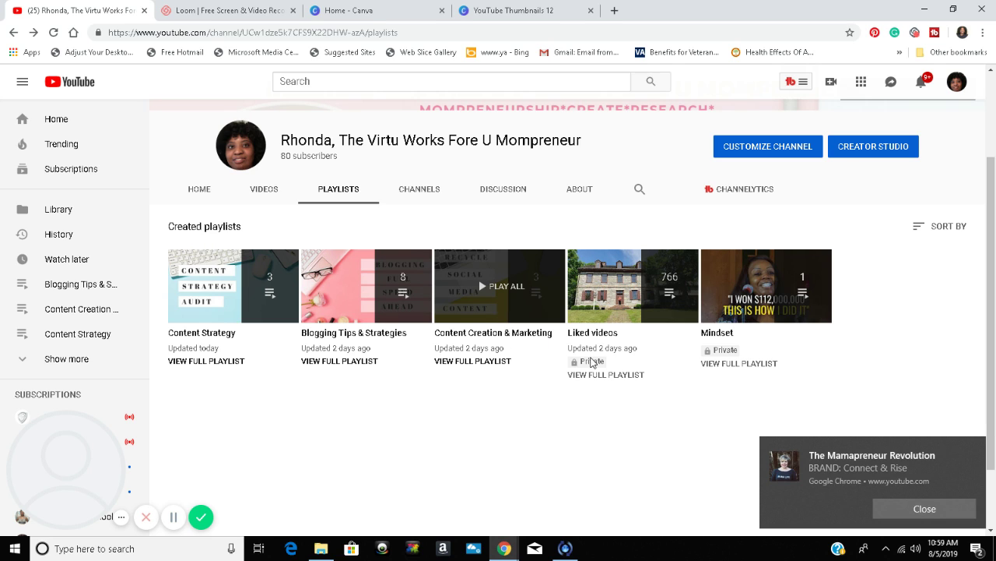
left_click(938, 509)
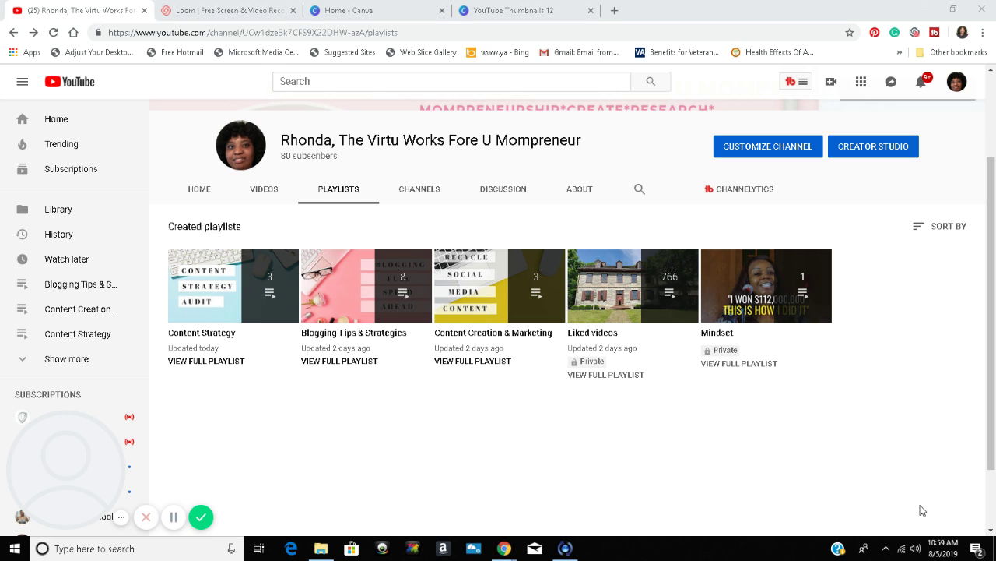